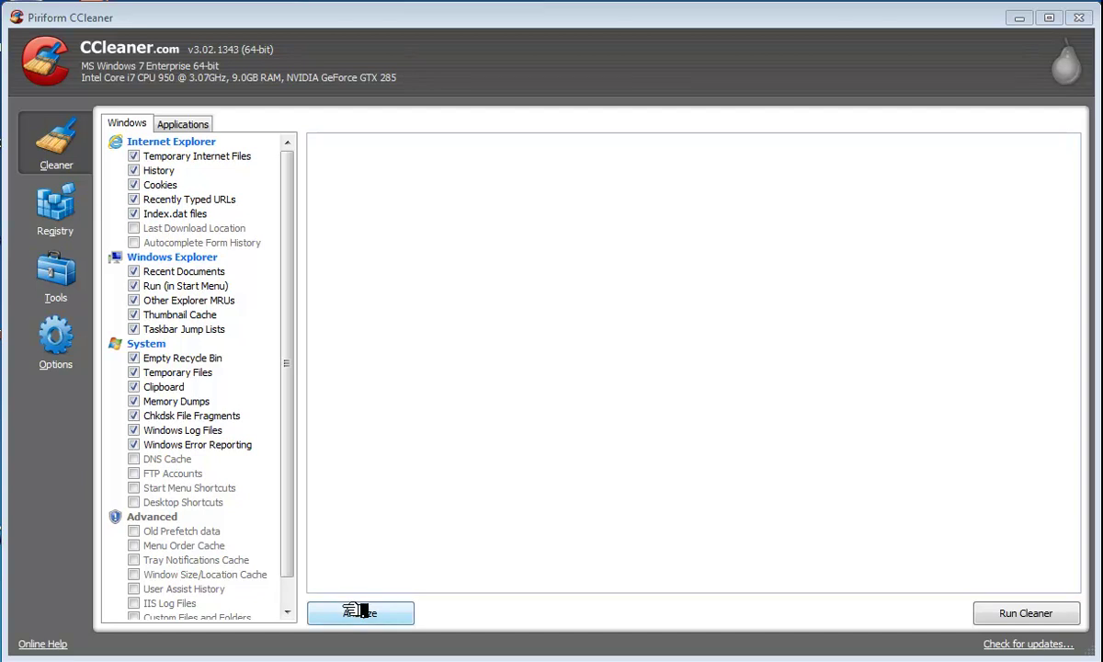
Step: Analyze the junk files and run the cleaner, removing 1.46 KB of Internet Explorer cookies
left_click(393, 613)
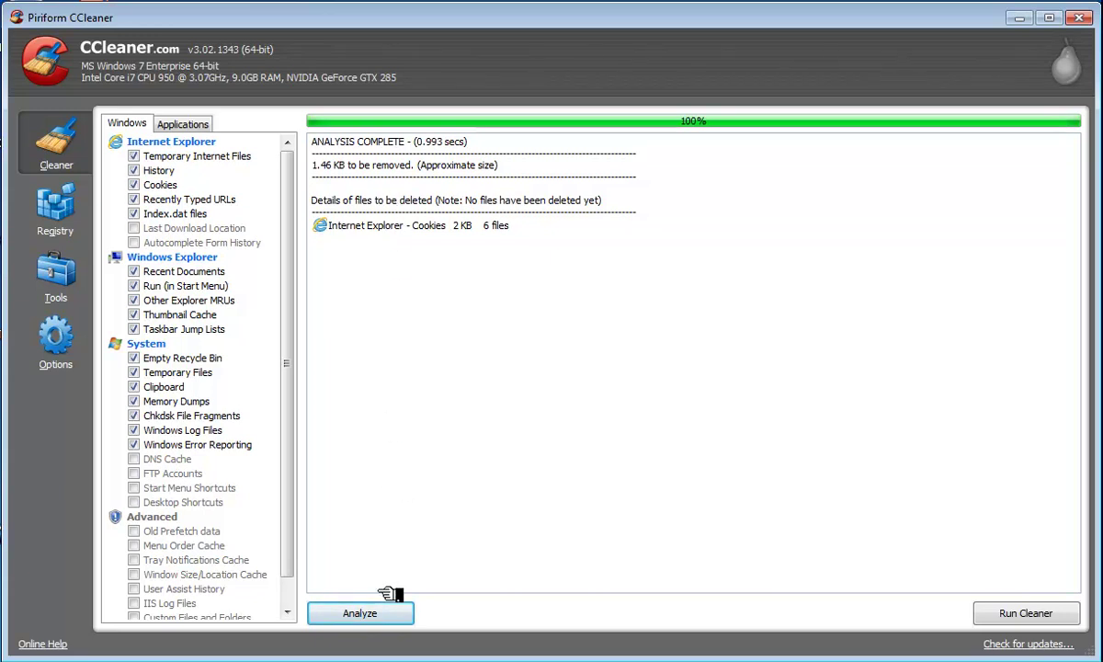
left_click(1065, 618)
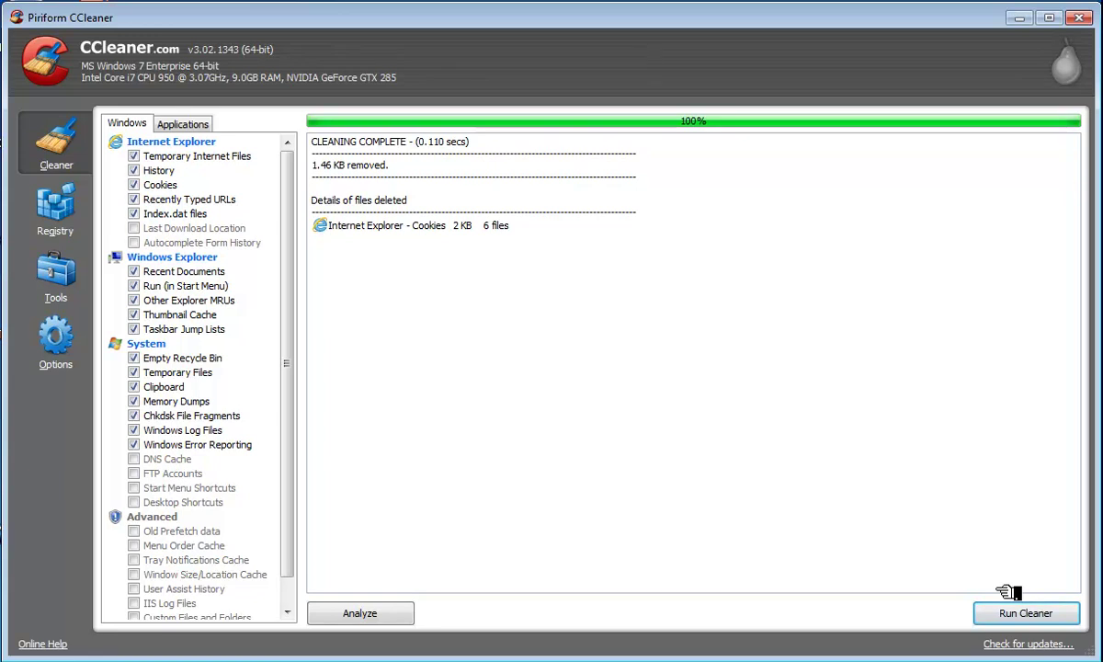
Step: Run a Registry Cleaner scan for issues, which finishes at 100% with none found
left_click(64, 212)
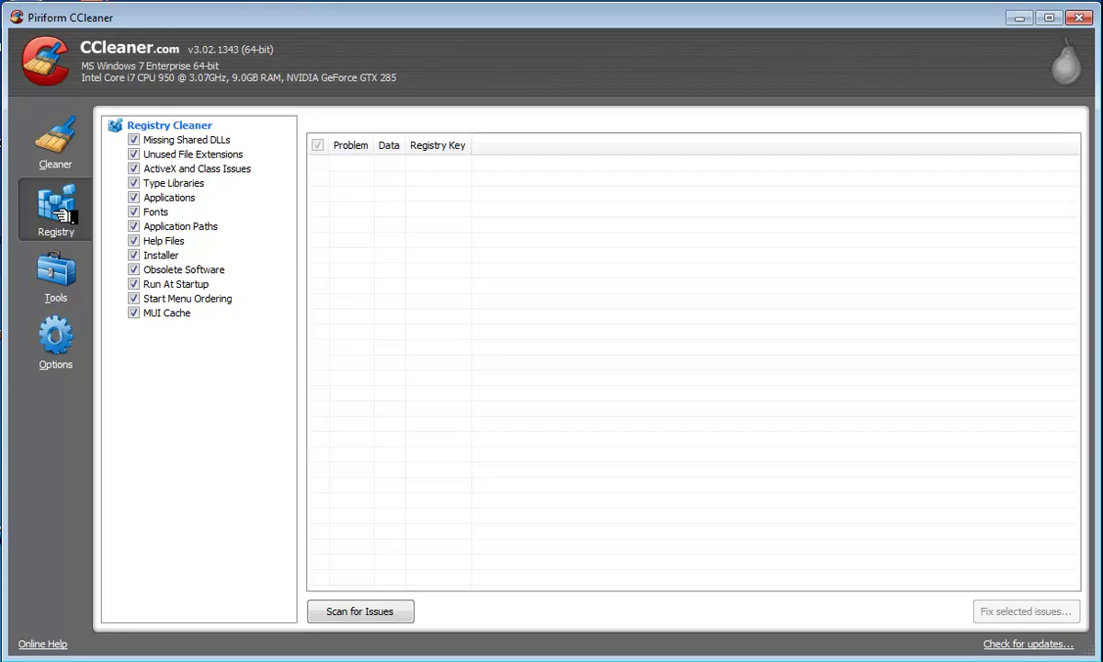
left_click(382, 612)
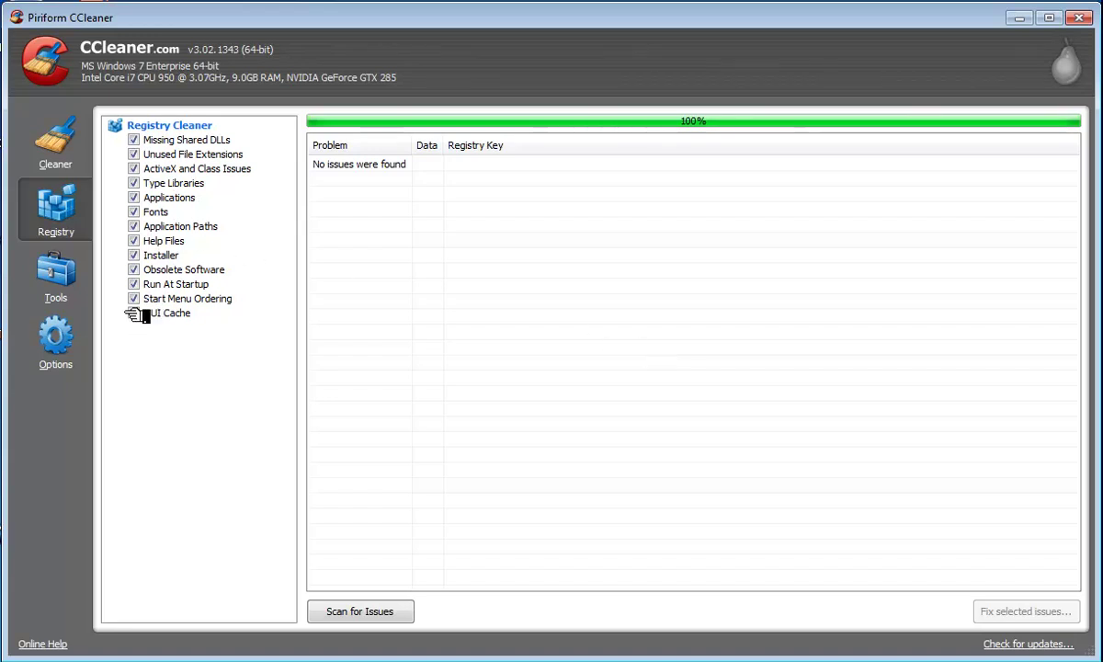
Step: Look through Tools from installed programs to System Restore, ending on Startup's three programs
left_click(69, 285)
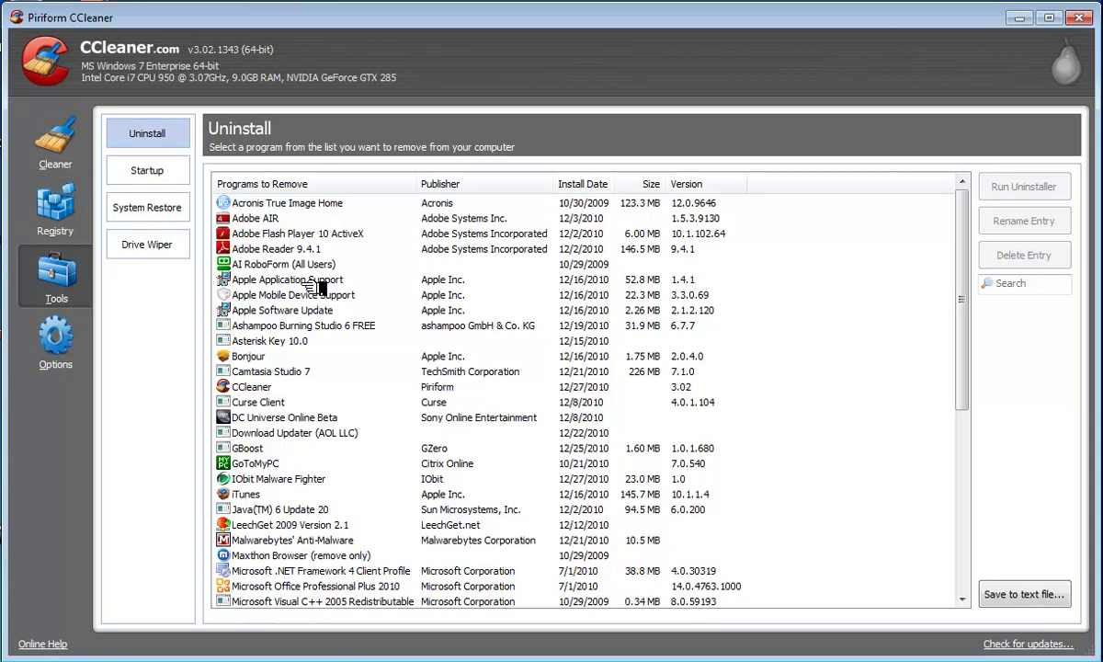
left_click(166, 212)
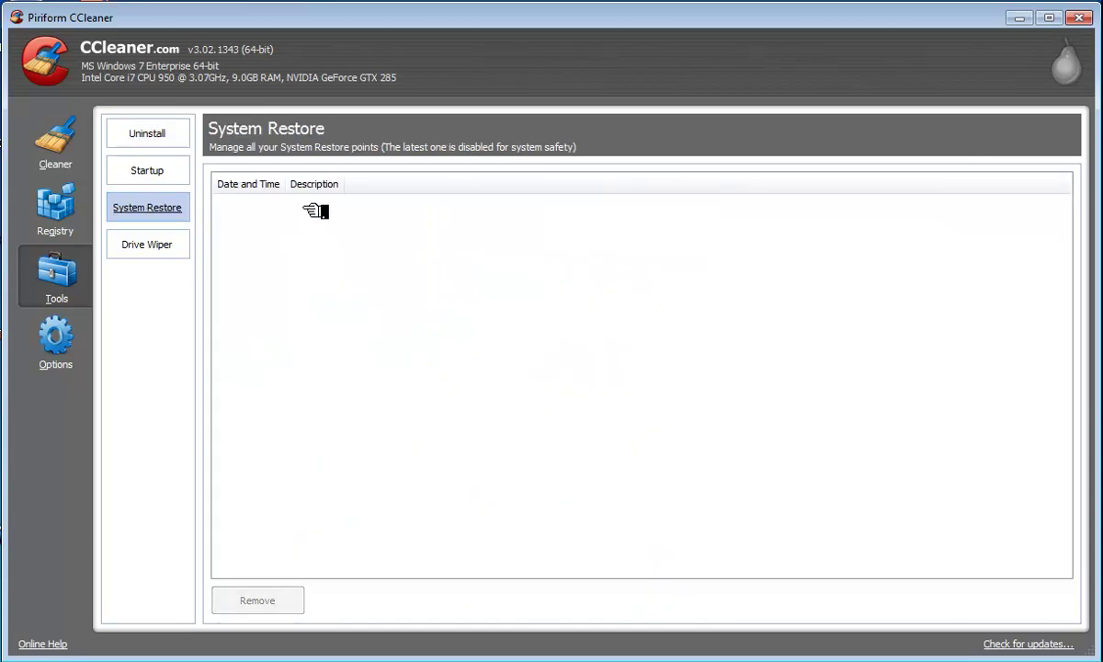
left_click(177, 175)
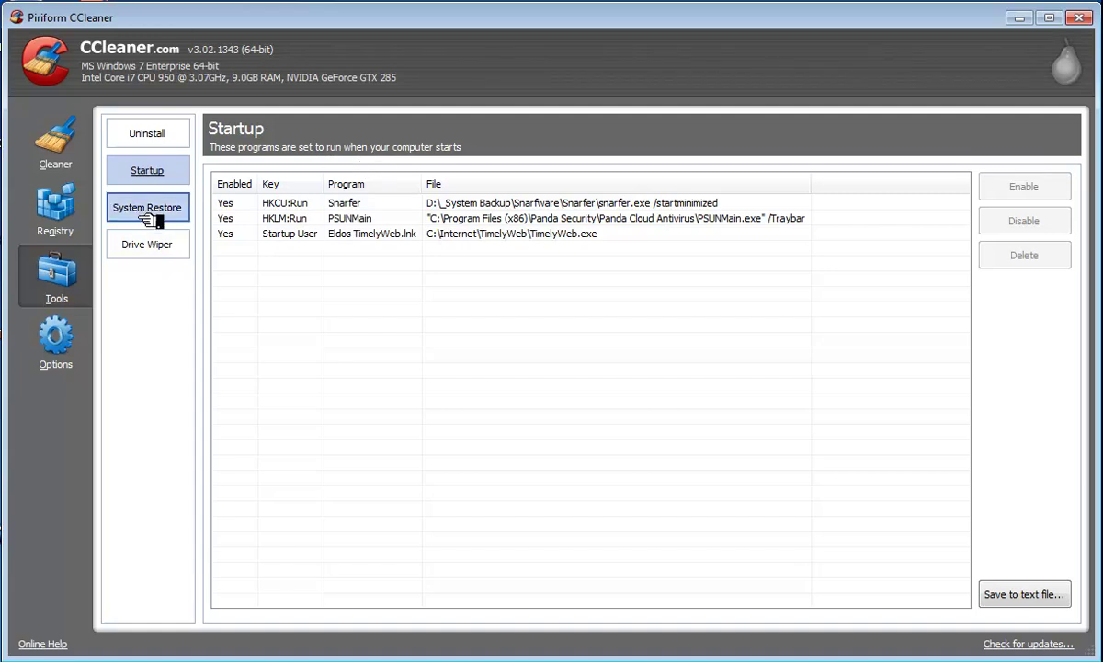
Step: In Drive Wiper, tick the C: drive with DOD 5220.22-M (3 passes) and Free Space Only
left_click(159, 245)
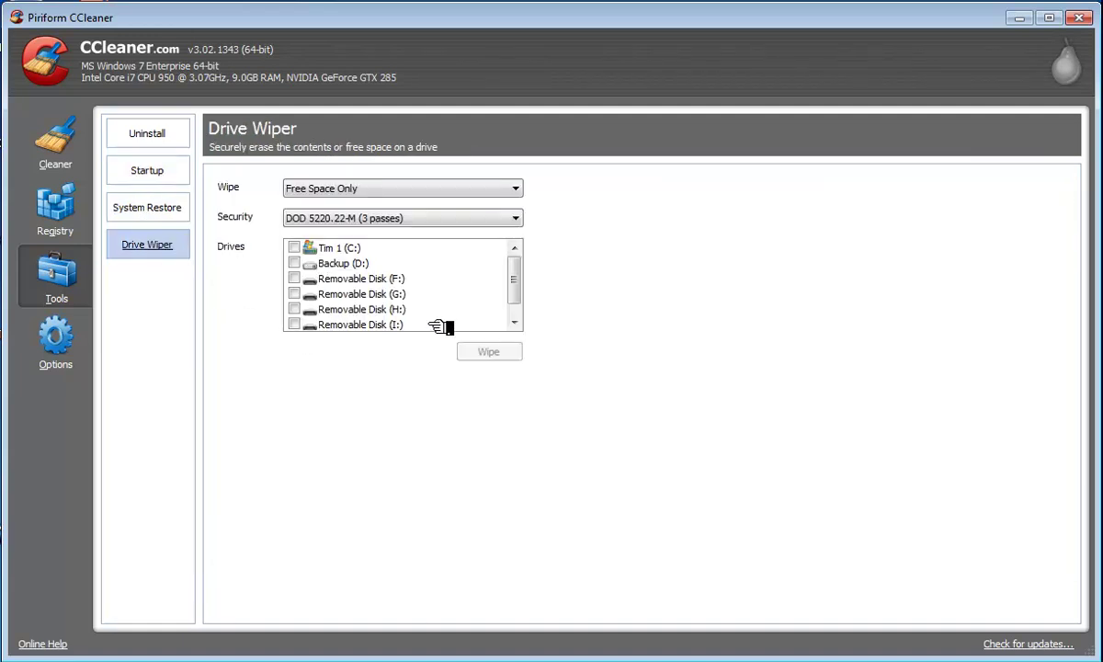
left_click(294, 247)
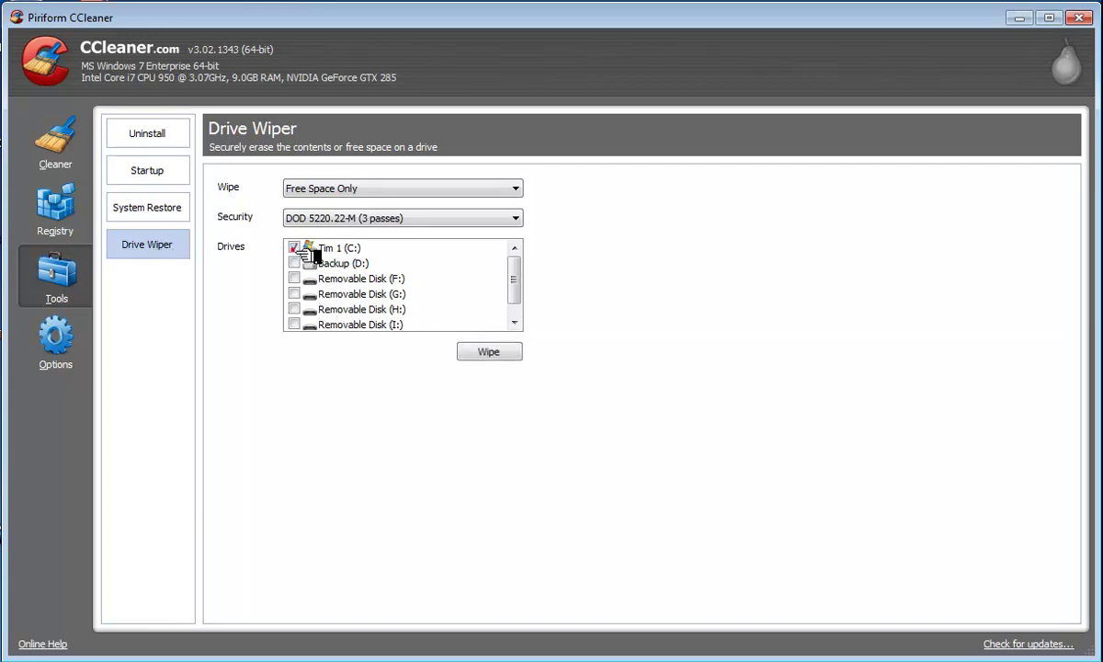
left_click(394, 221)
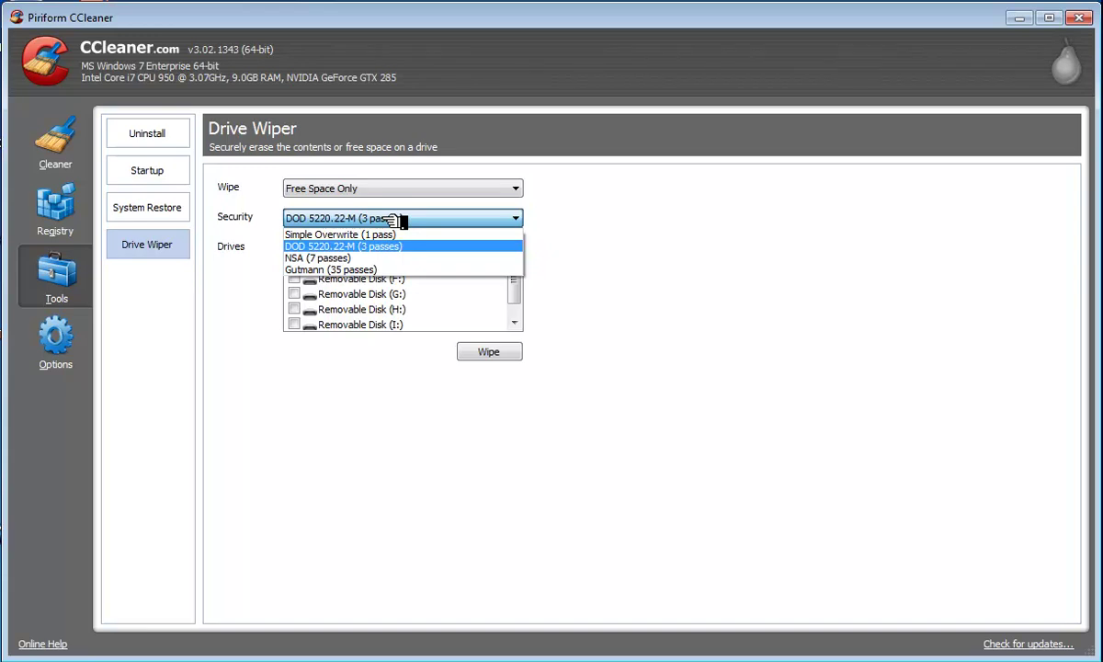
left_click(395, 220)
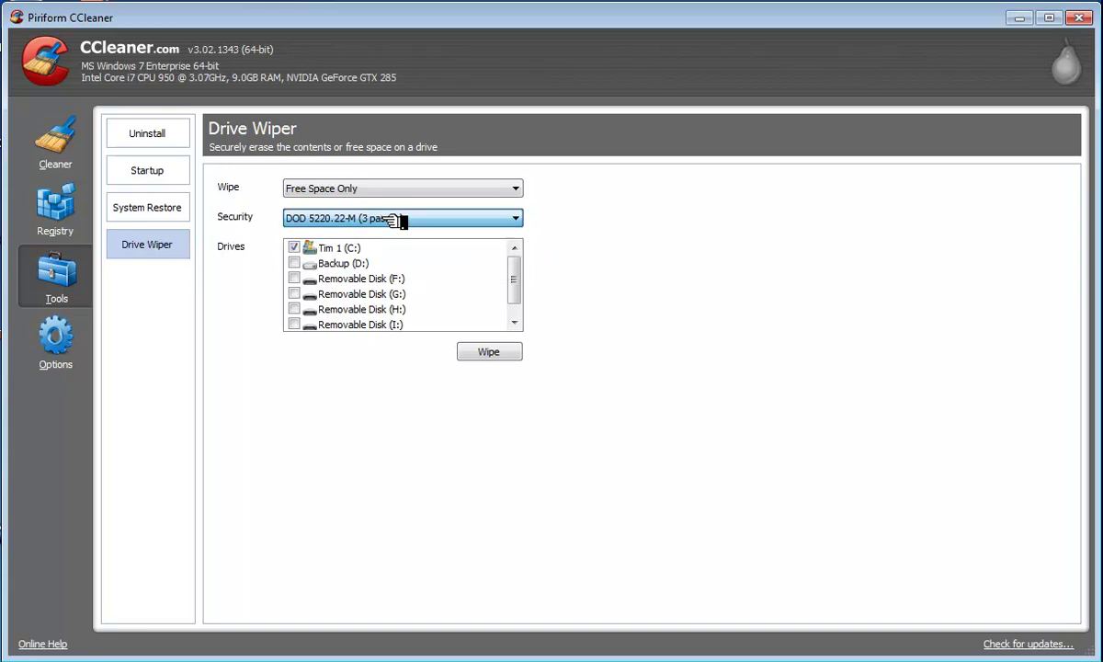
left_click(522, 192)
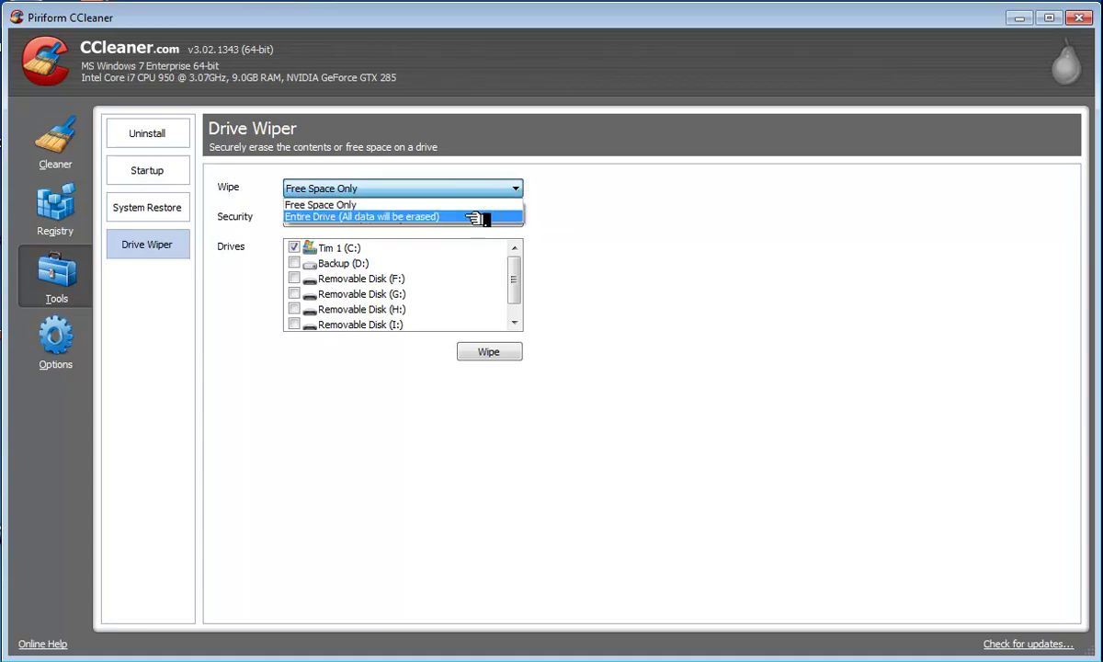
left_click(518, 189)
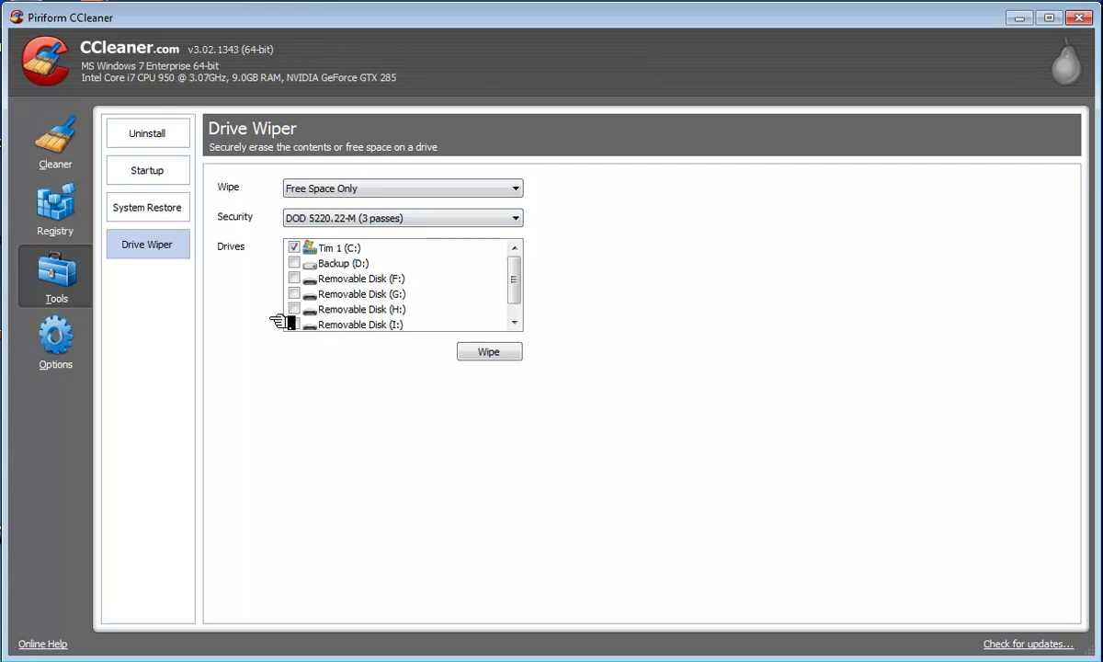
Step: Set file deletion to Secure file deletion (Slower) in the Options settings
left_click(83, 324)
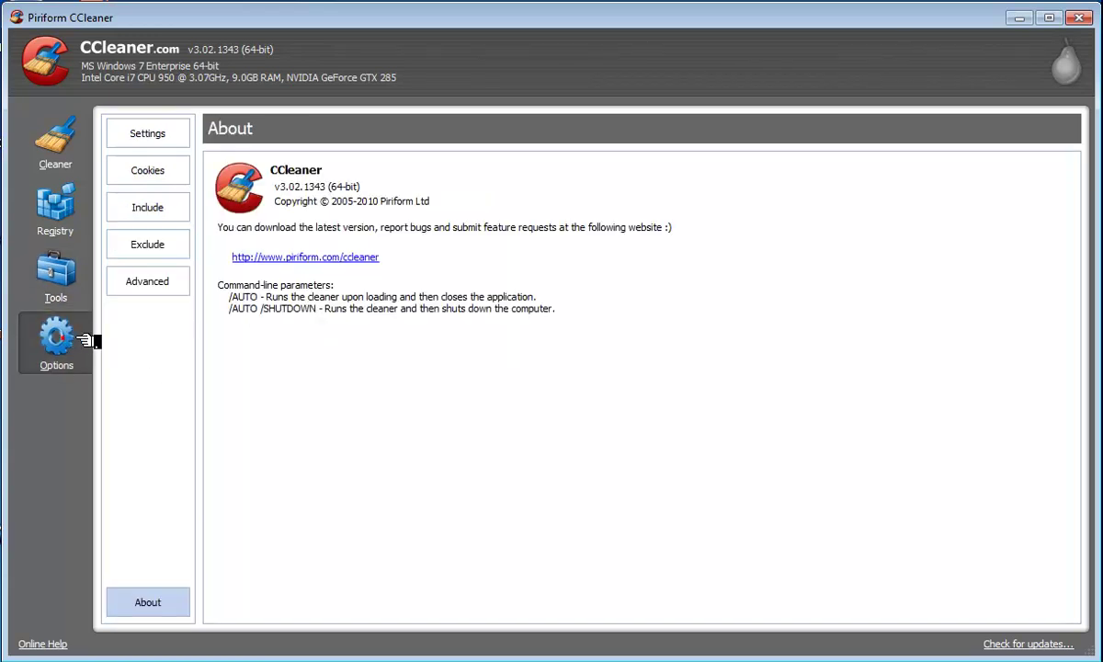
left_click(175, 136)
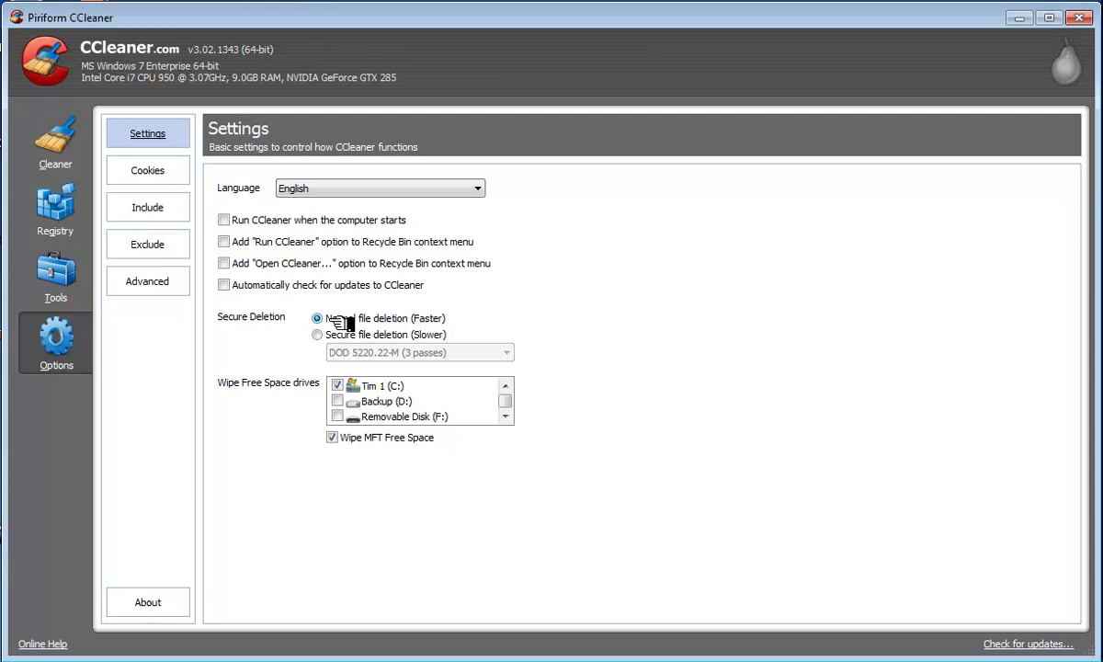
left_click(358, 335)
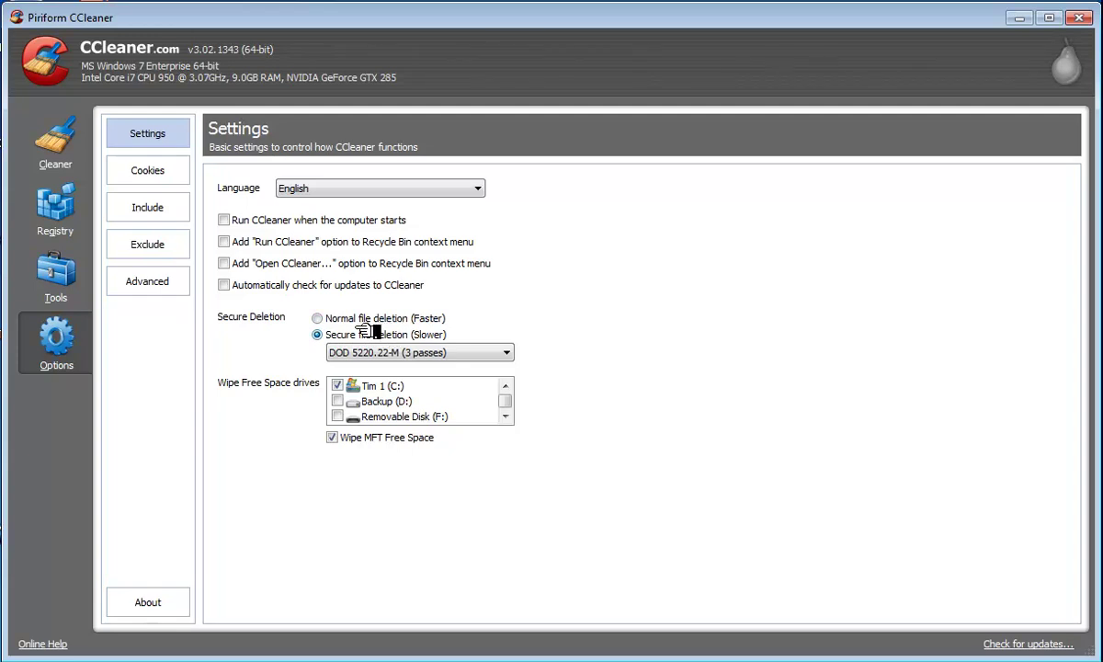
Step: Move bing.com into the cookies to keep beside msn.com, then view the empty Include list
left_click(147, 172)
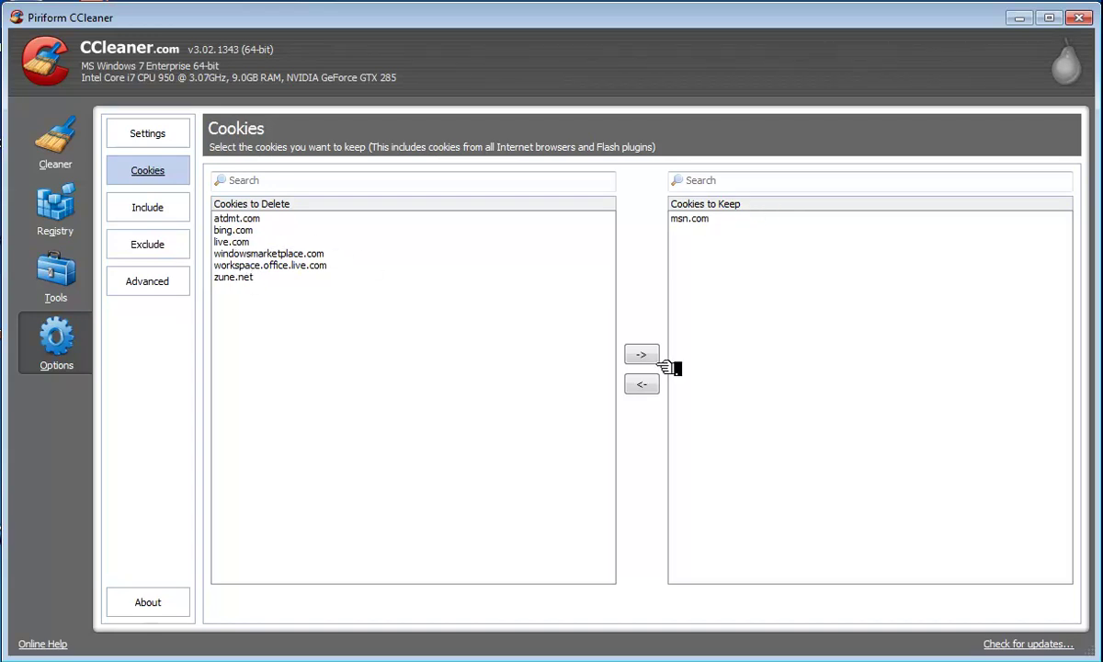
left_click(246, 231)
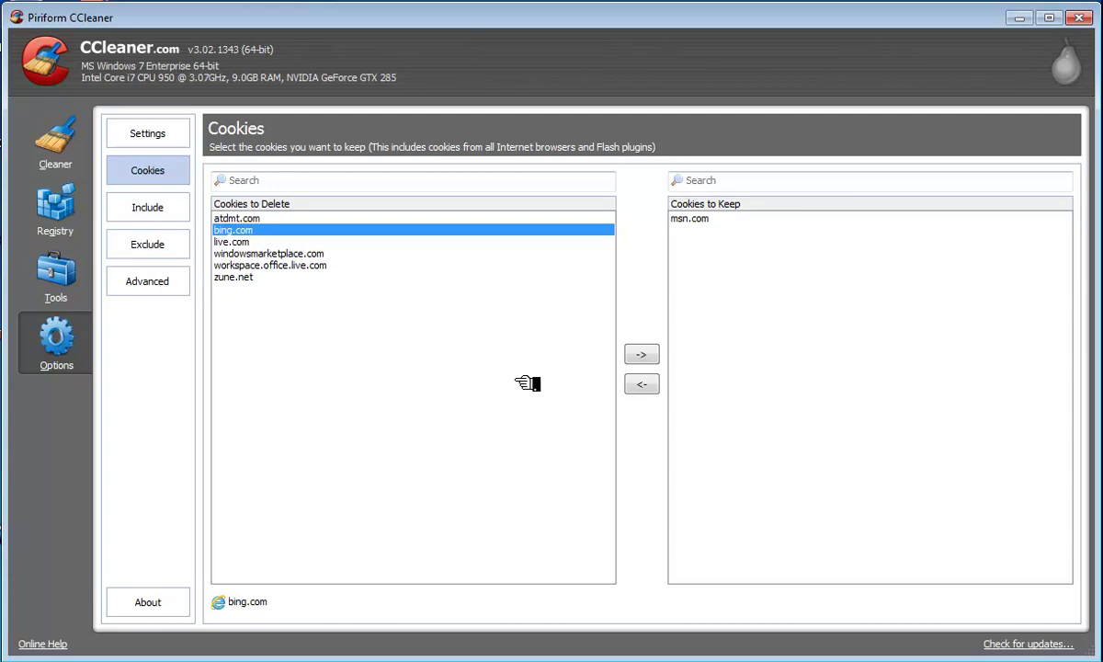
left_click(643, 355)
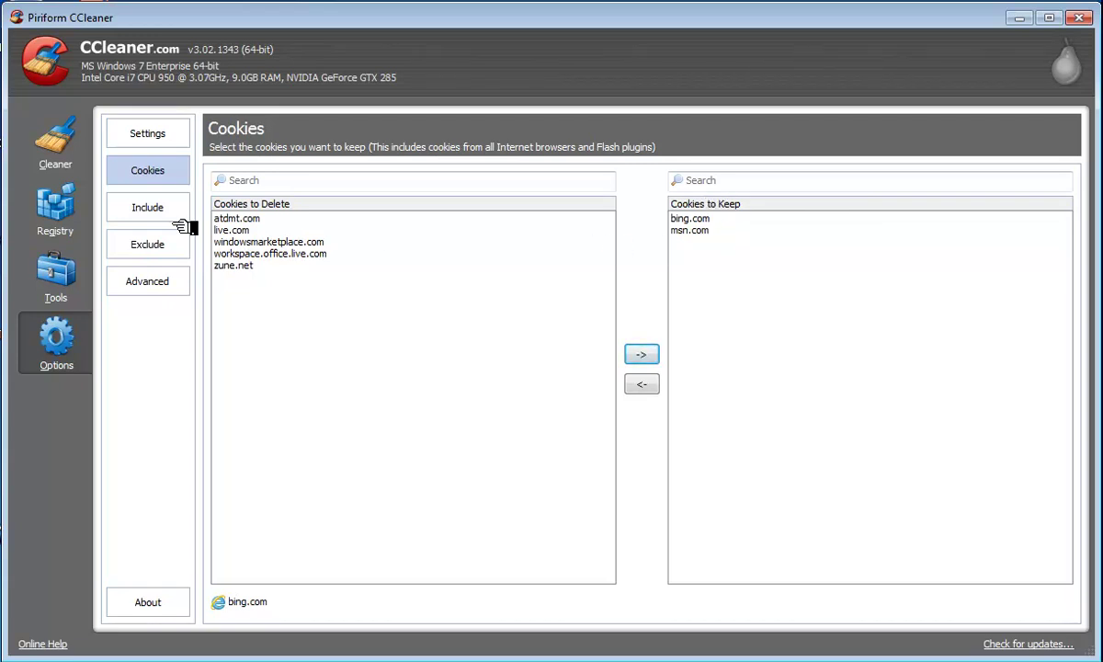
left_click(147, 211)
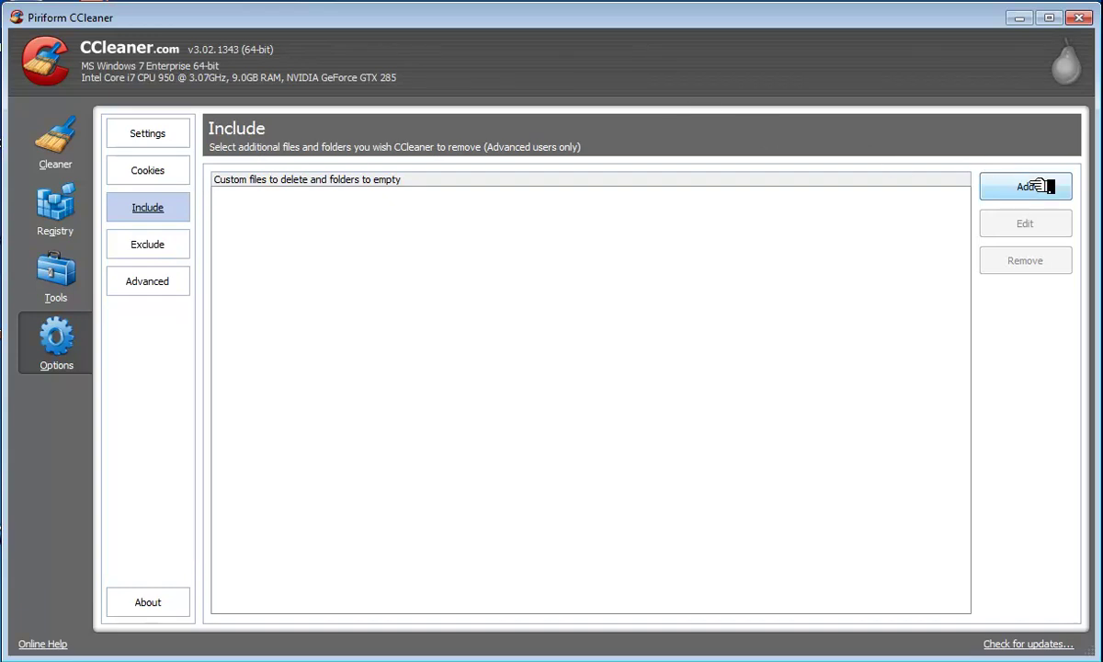
Step: Include C:\Temp as a folder to empty, accept the warning, and go to the Exclude page
left_click(1043, 187)
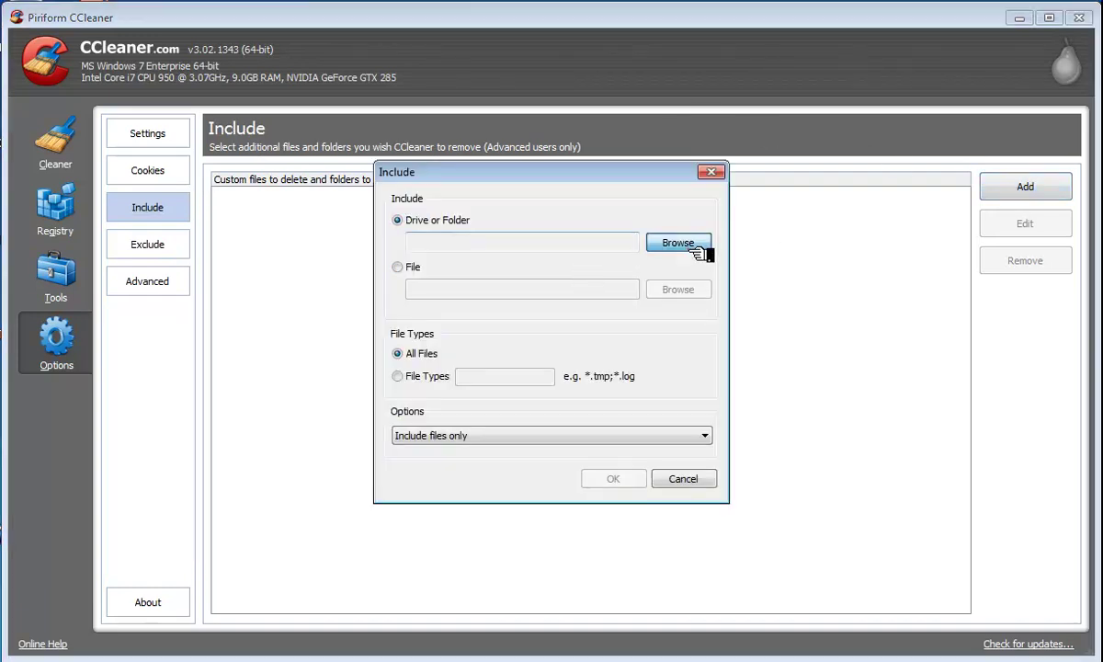
left_click(659, 241)
left_click(755, 534)
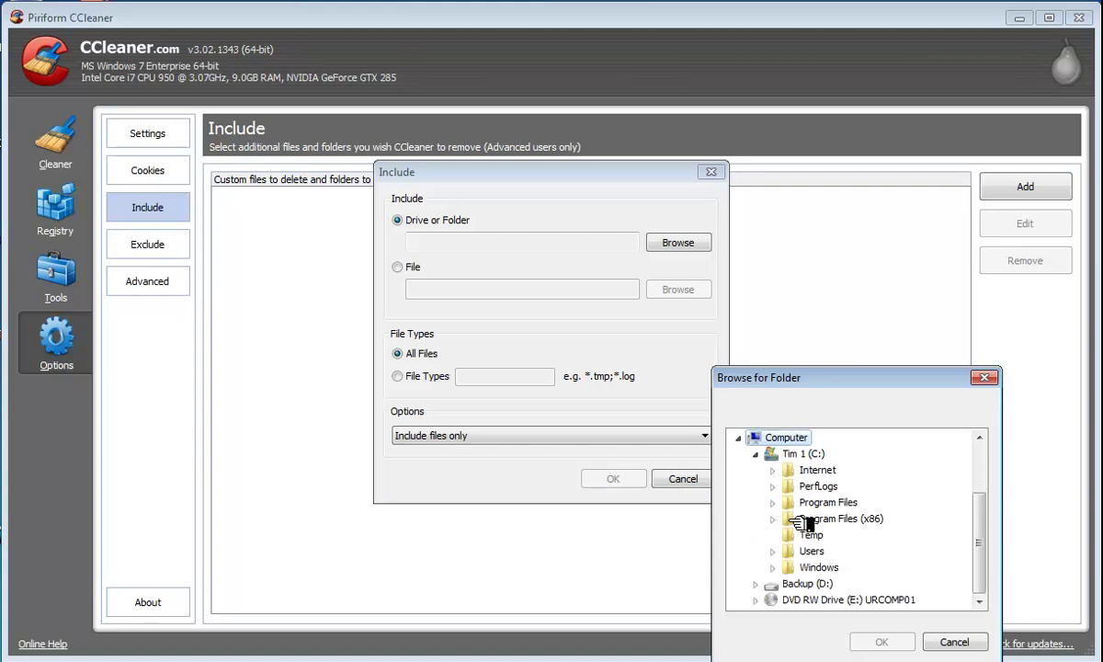
left_click(809, 535)
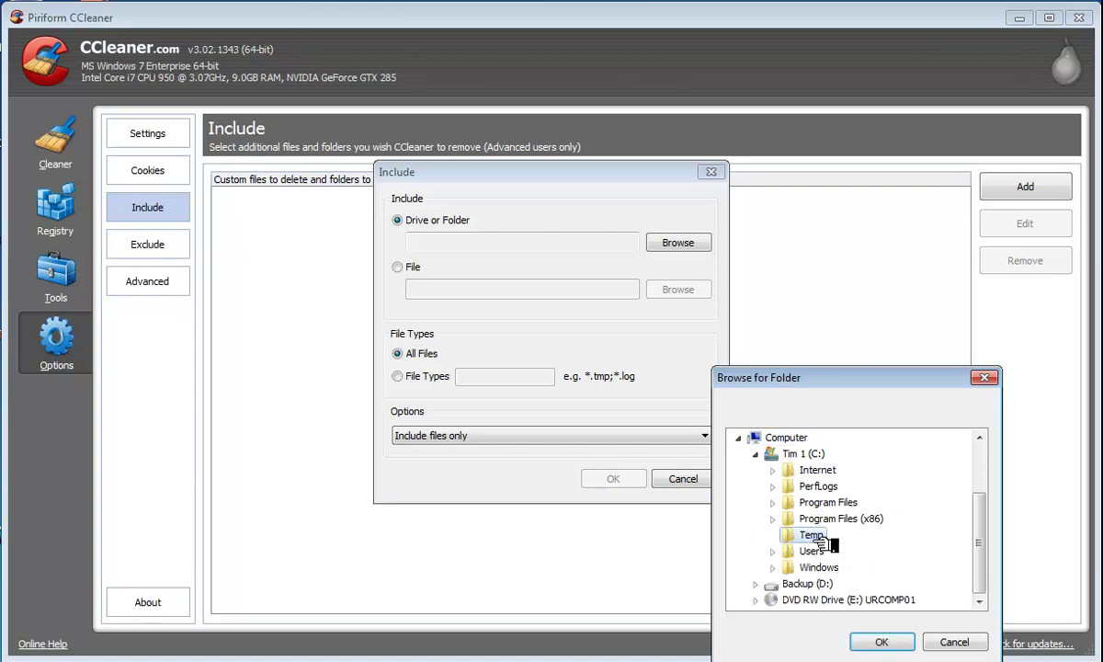
left_click(882, 644)
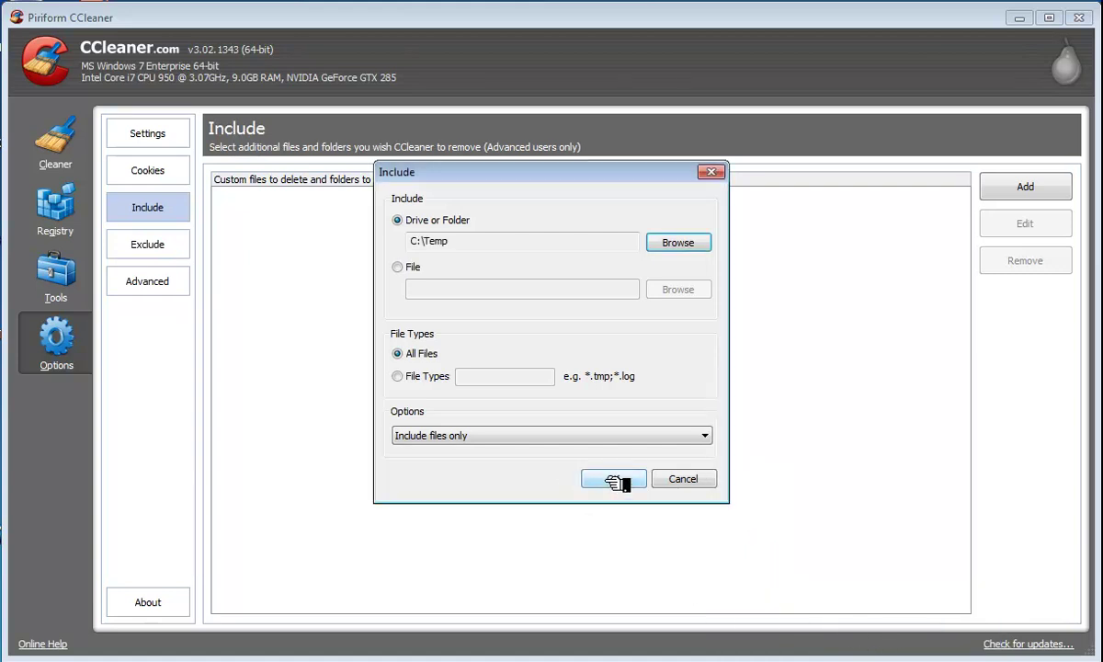
left_click(613, 480)
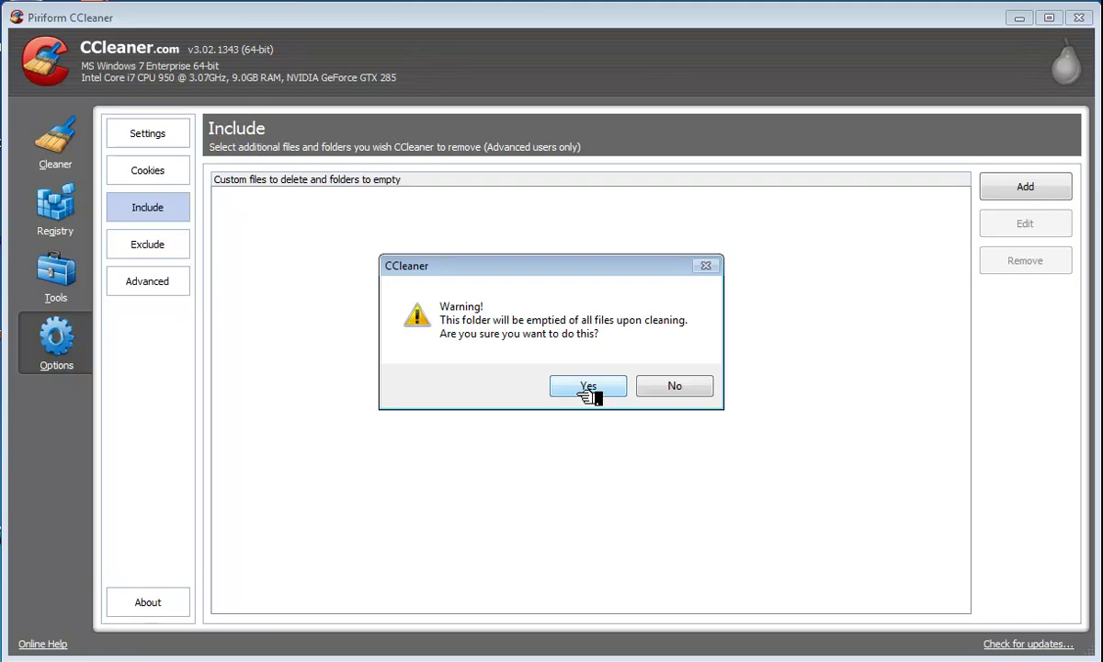
left_click(588, 387)
left_click(158, 246)
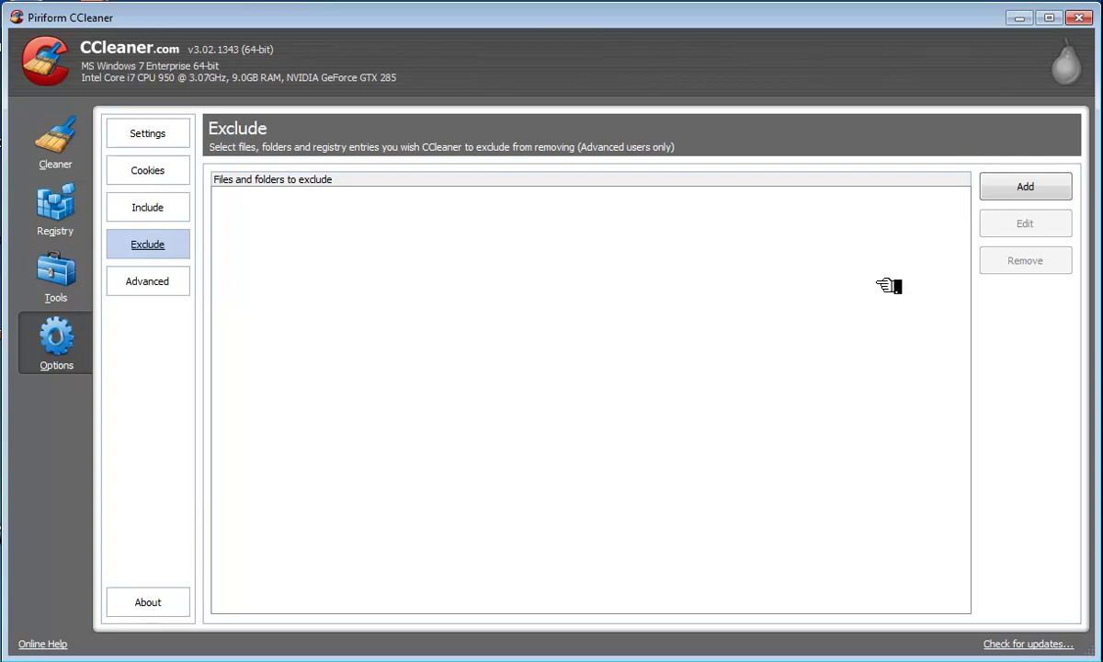
Step: Add C:\Temp to the exclusion list so C:\Temp\*.* is protected
left_click(1025, 186)
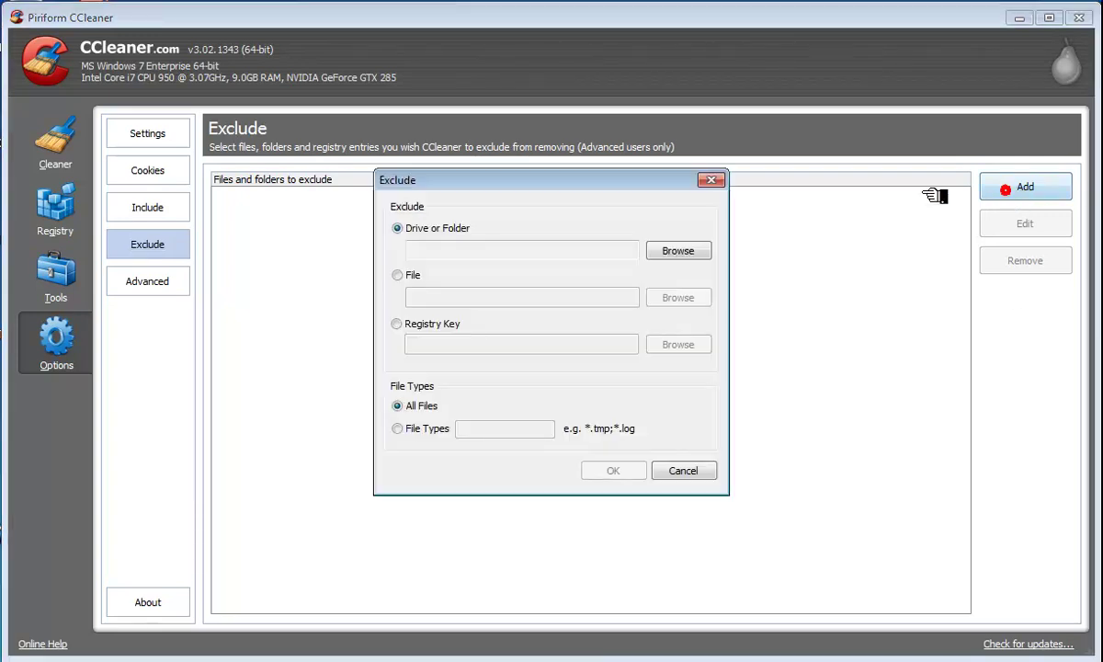
left_click(678, 249)
left_click(758, 537)
scroll(766, 541, "down", 1)
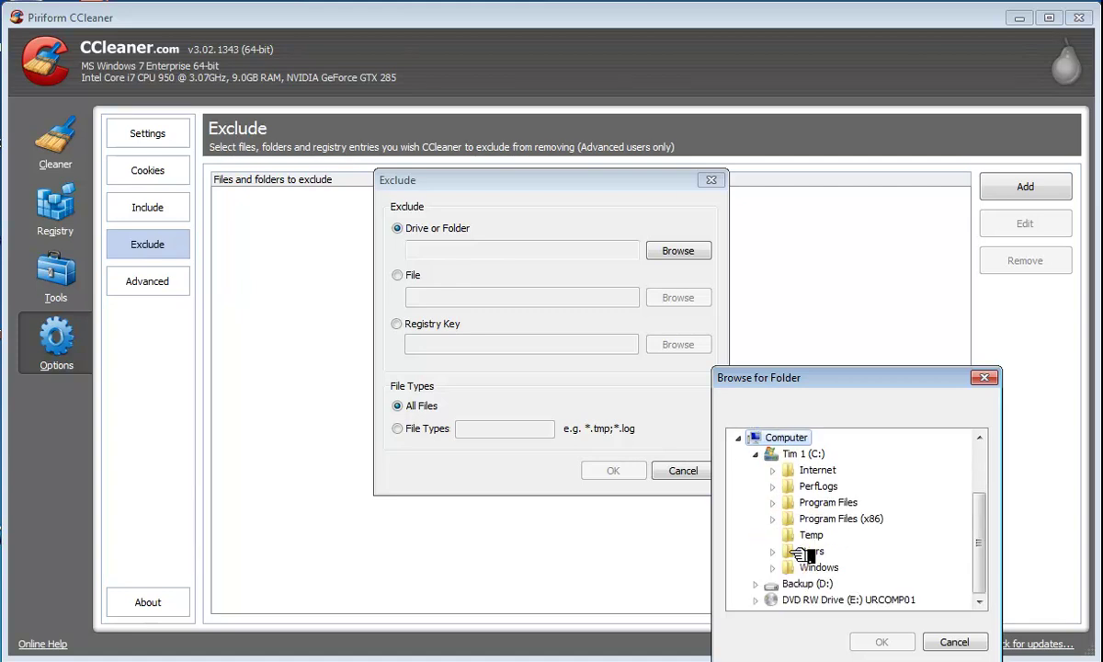
left_click(789, 536)
left_click(881, 641)
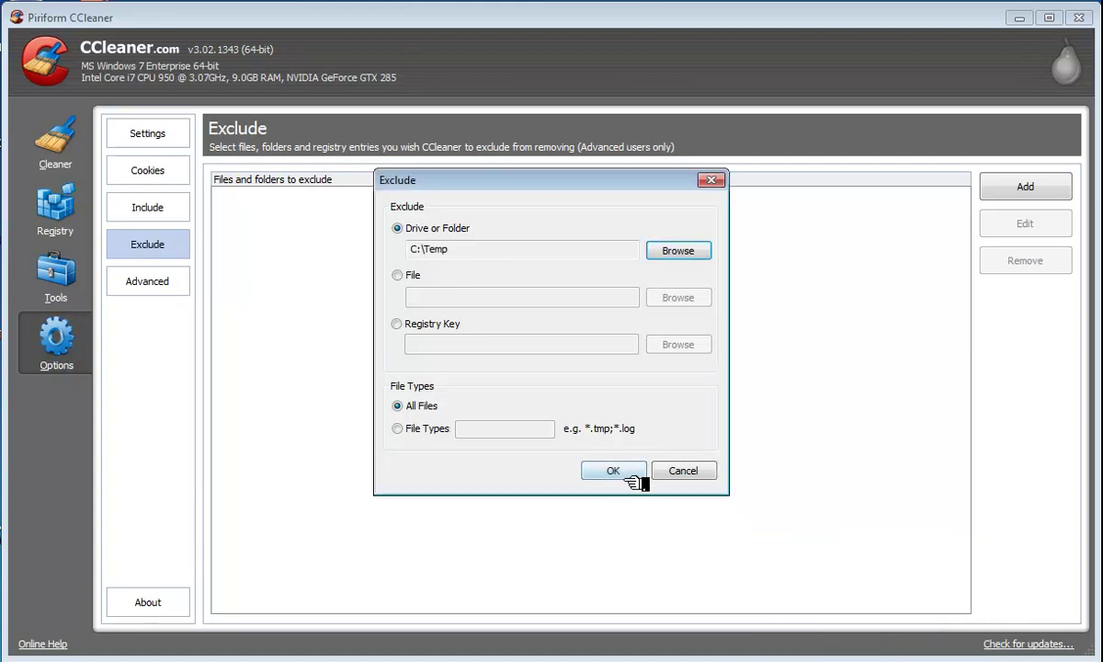
left_click(627, 470)
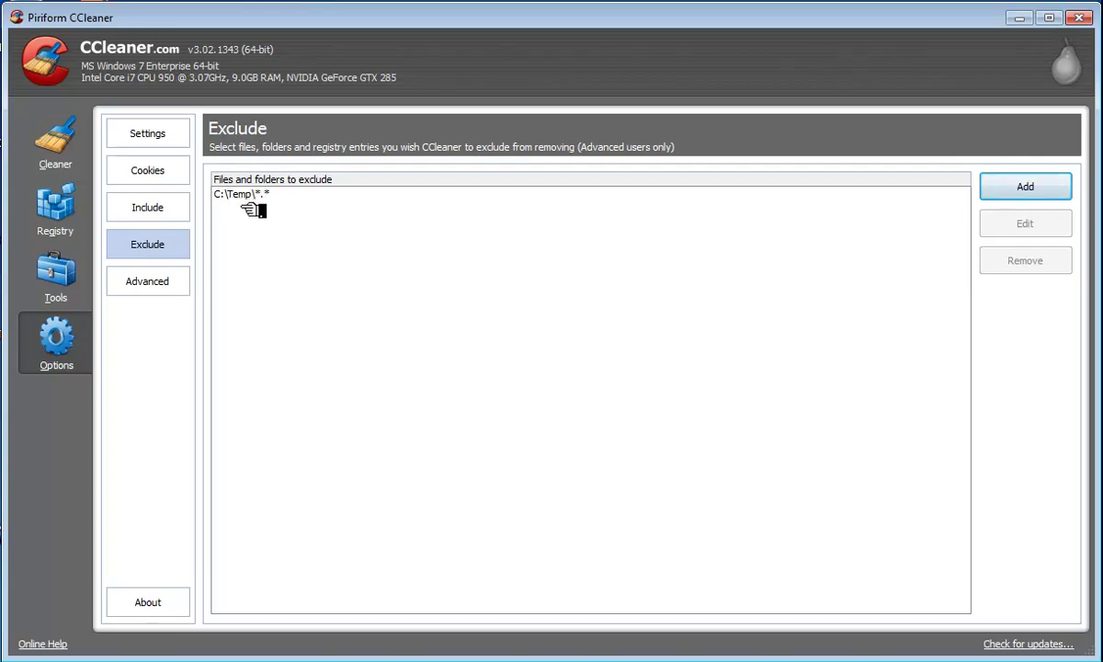
Step: Review the Advanced options, then return to the Cleaner page with the 1.46 KB cookie results
left_click(177, 281)
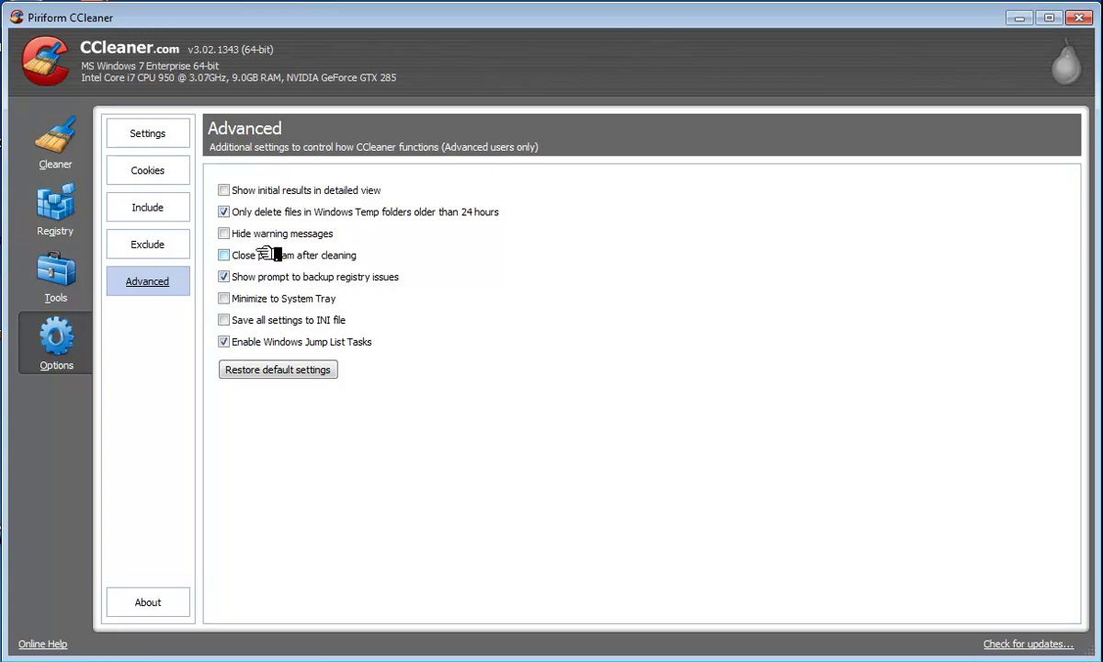
left_click(74, 156)
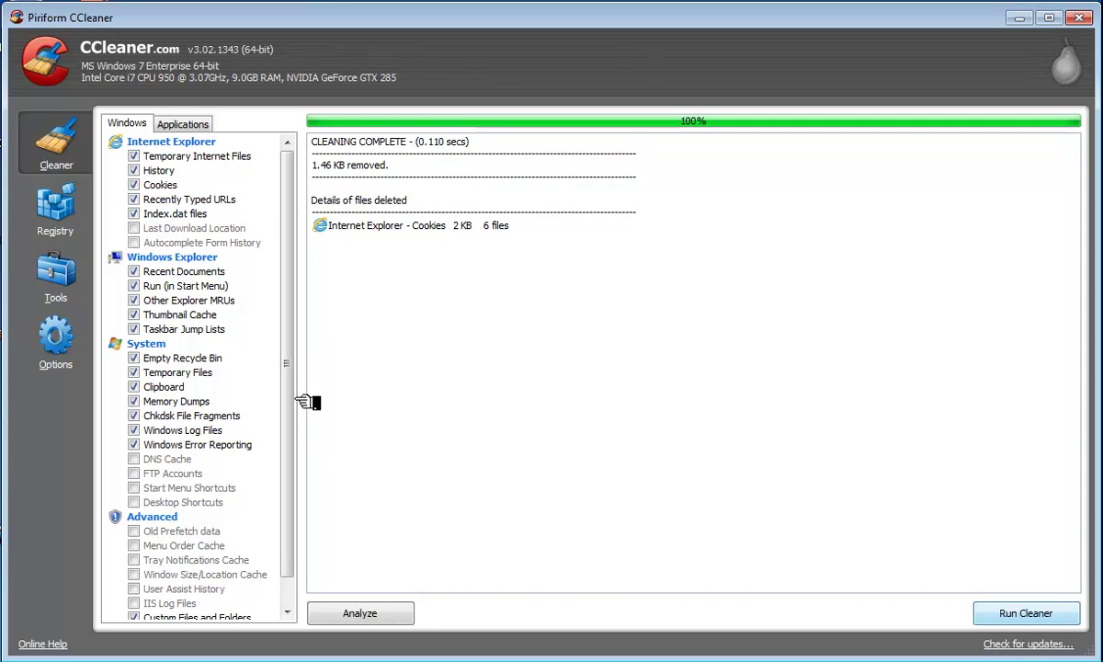
left_click(57, 342)
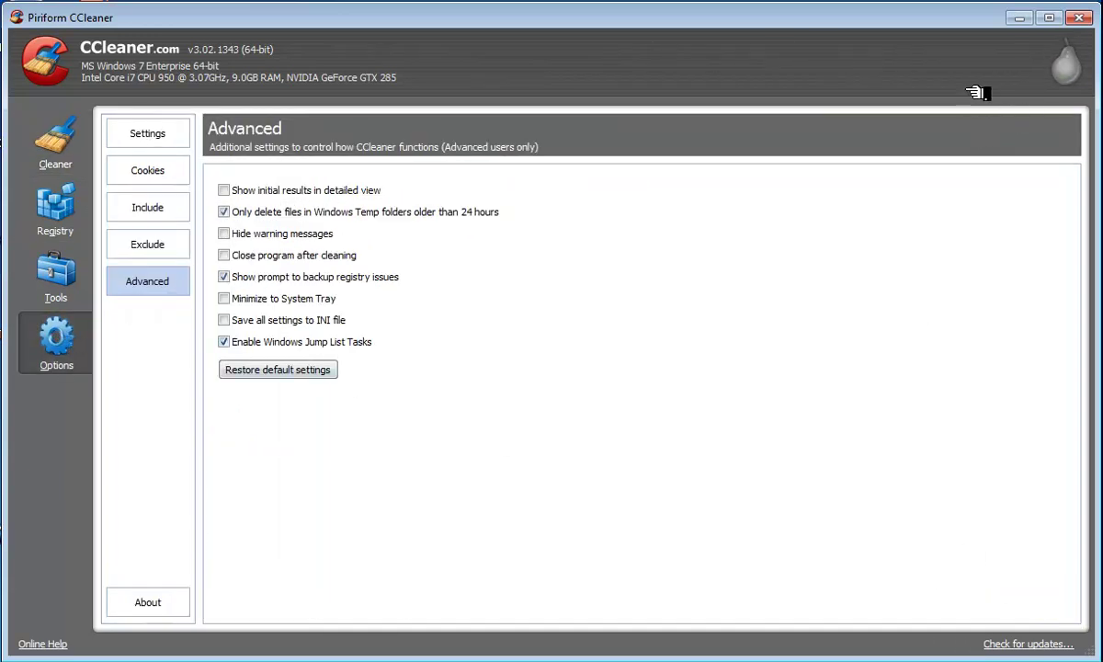
left_click(57, 148)
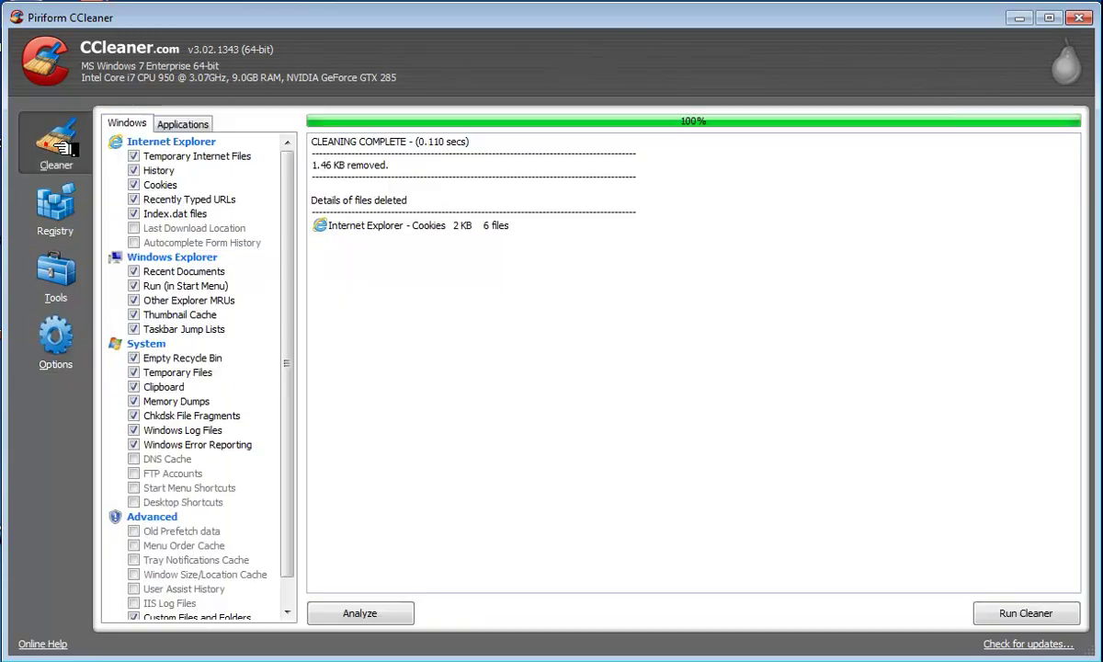
Step: Untick Internet Explorer Cookies on the Windows tab and tick Office 2010 under Applications
left_click(130, 186)
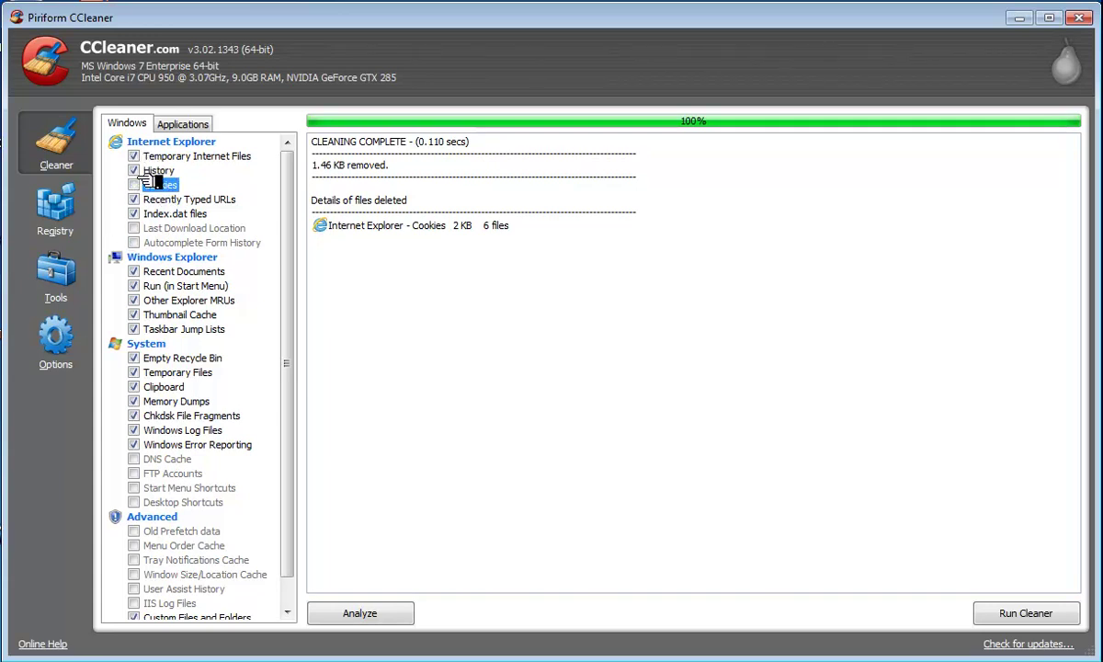
left_click(186, 123)
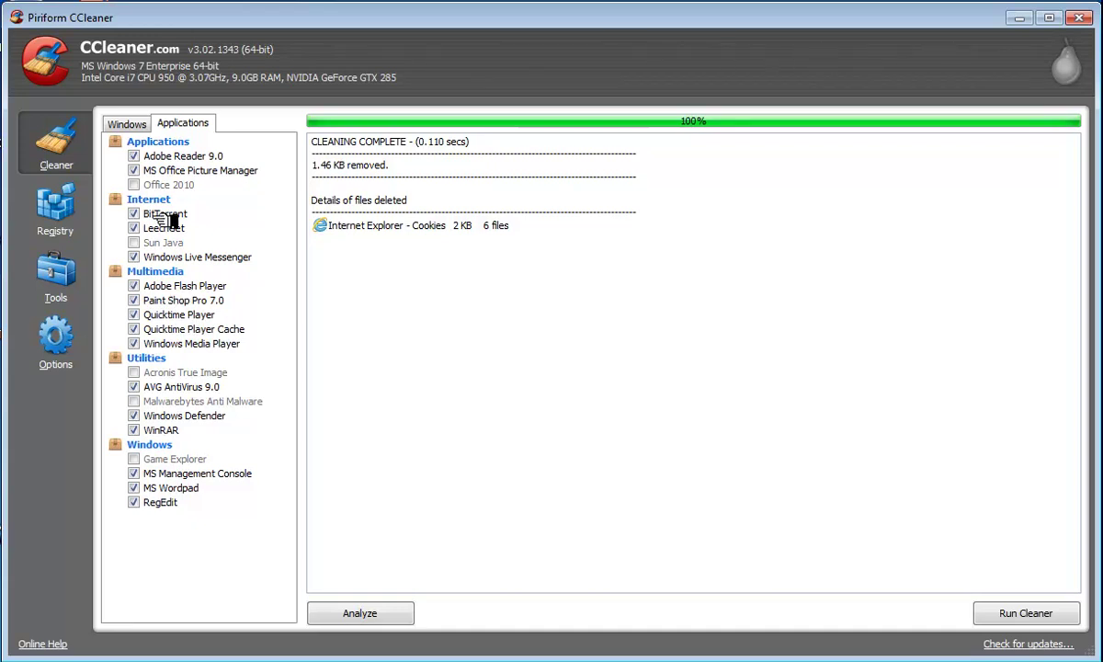
left_click(133, 185)
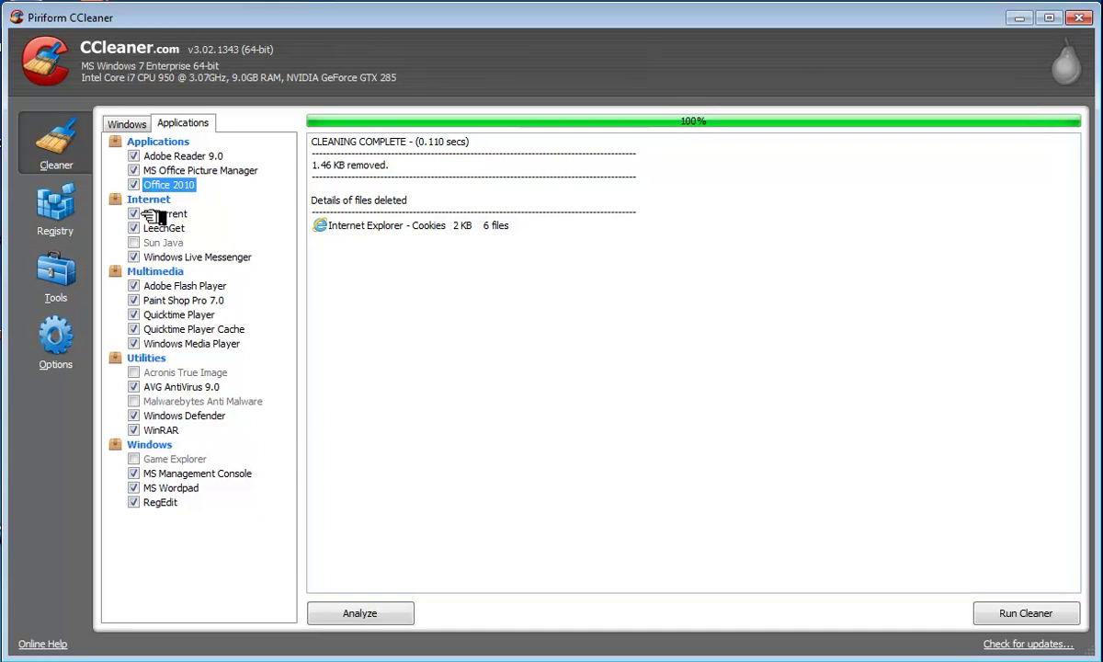